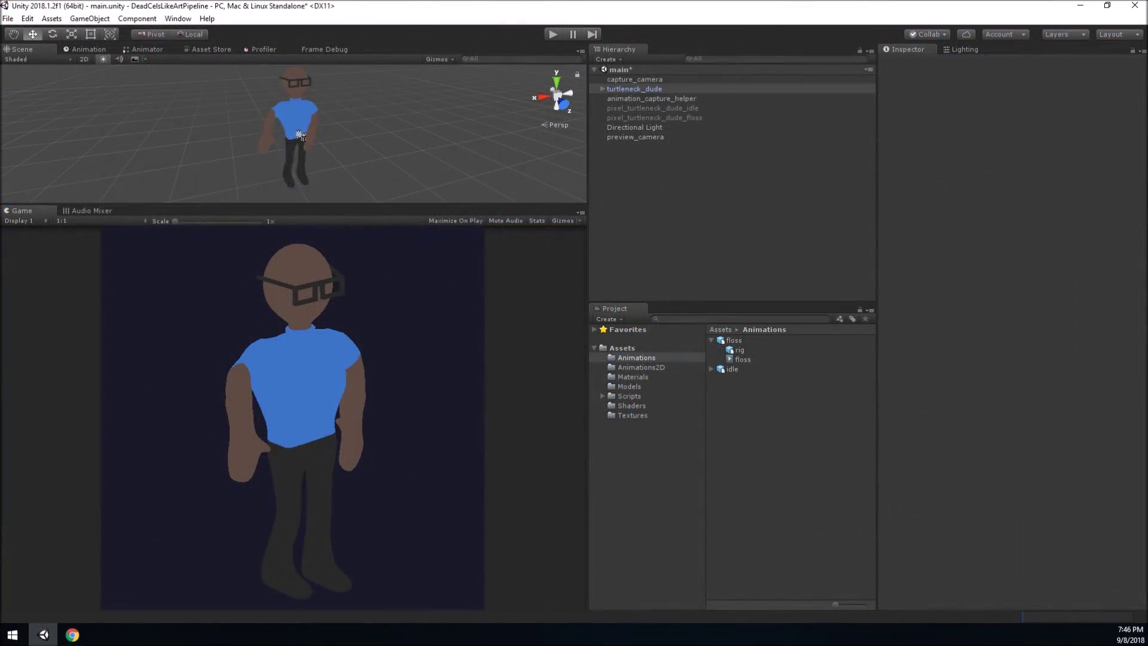
# Select turtleneck_dude, show its floss clip keyframes, and play the floss animation
pyautogui.click(298, 133)
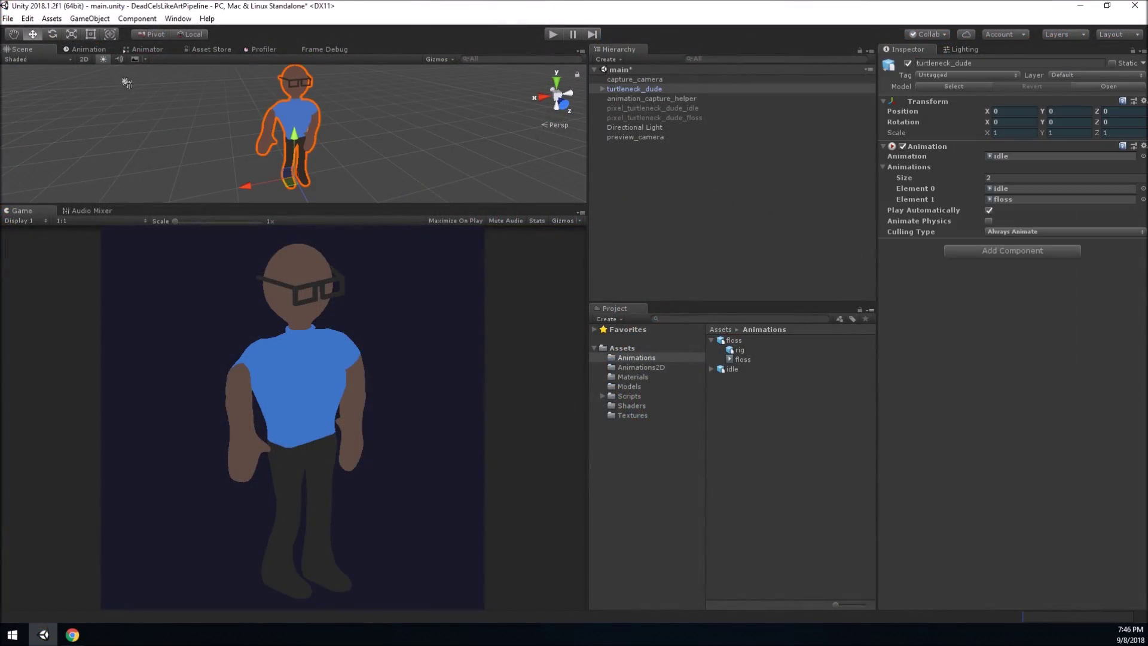
pyautogui.click(86, 49)
pyautogui.click(309, 58)
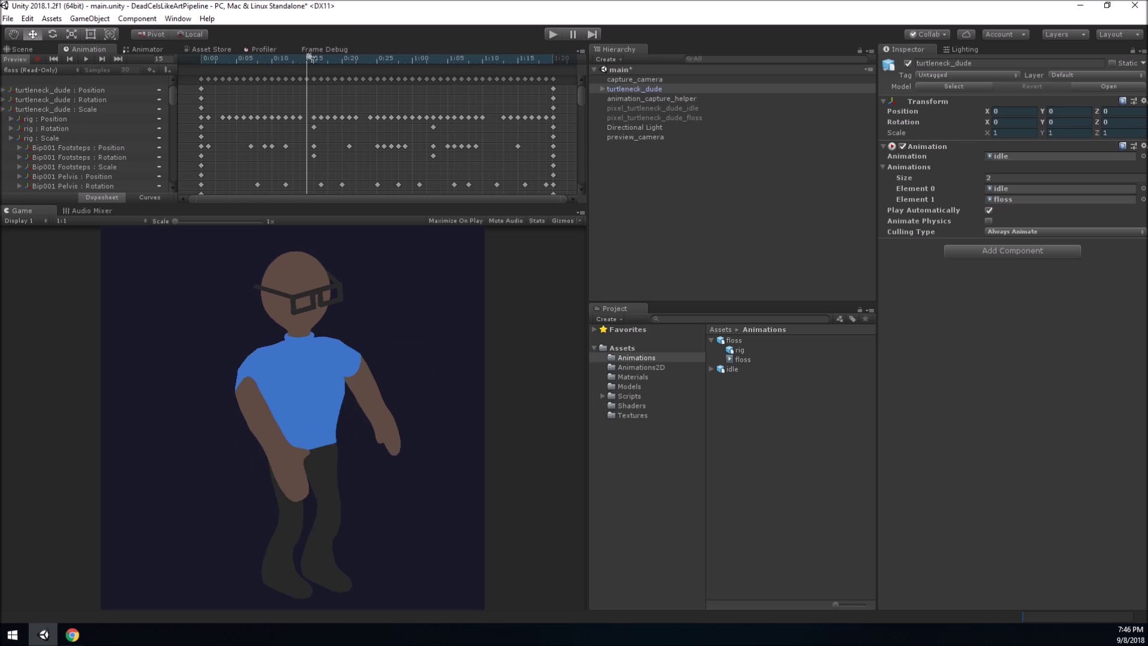
pyautogui.click(85, 60)
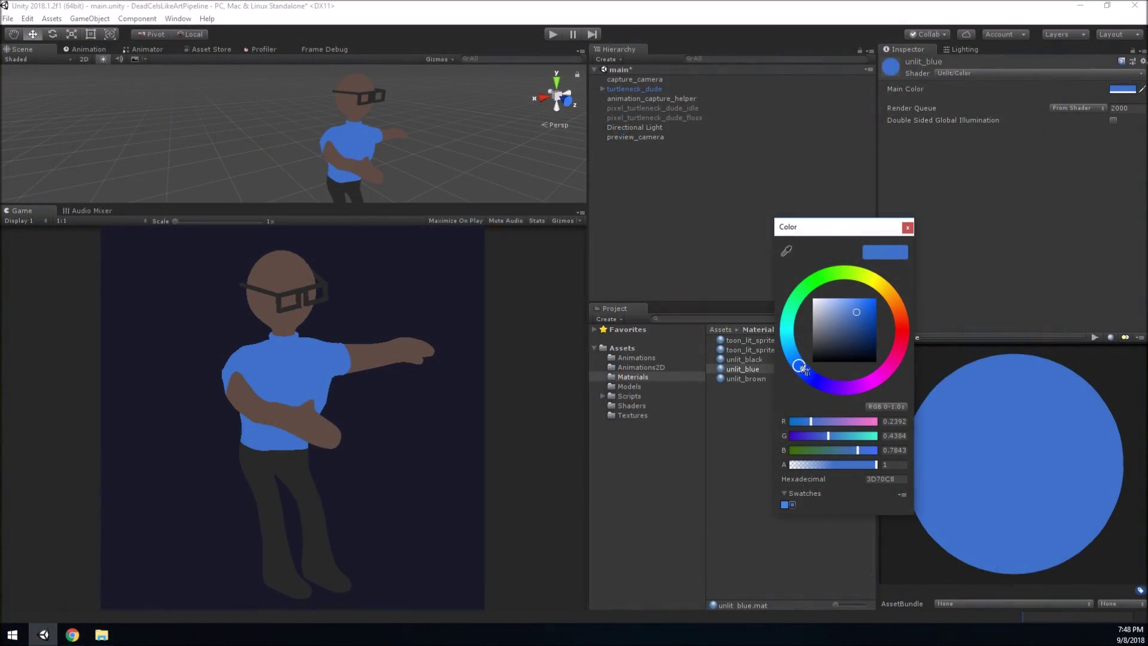
# Shift the shirt colour toward green then orange, rotate the light, and scrub idle to frame 12
pyautogui.moveTo(797, 366); pyautogui.dragTo(894, 293)
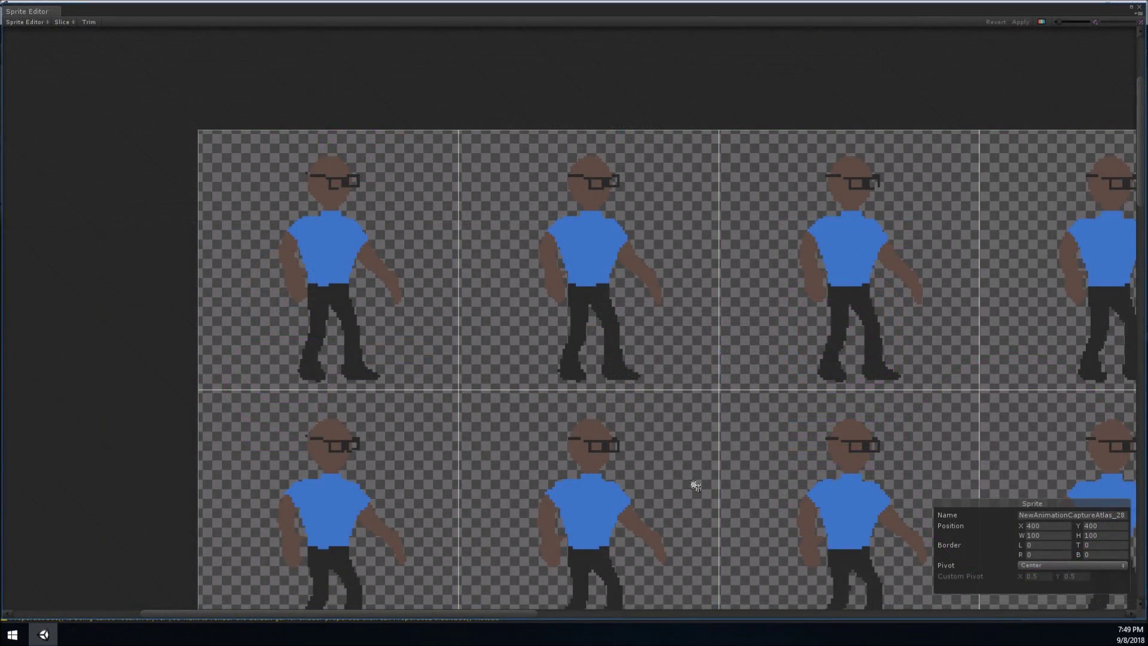
pyautogui.moveTo(692, 481); pyautogui.dragTo(329, 322, button='middle')
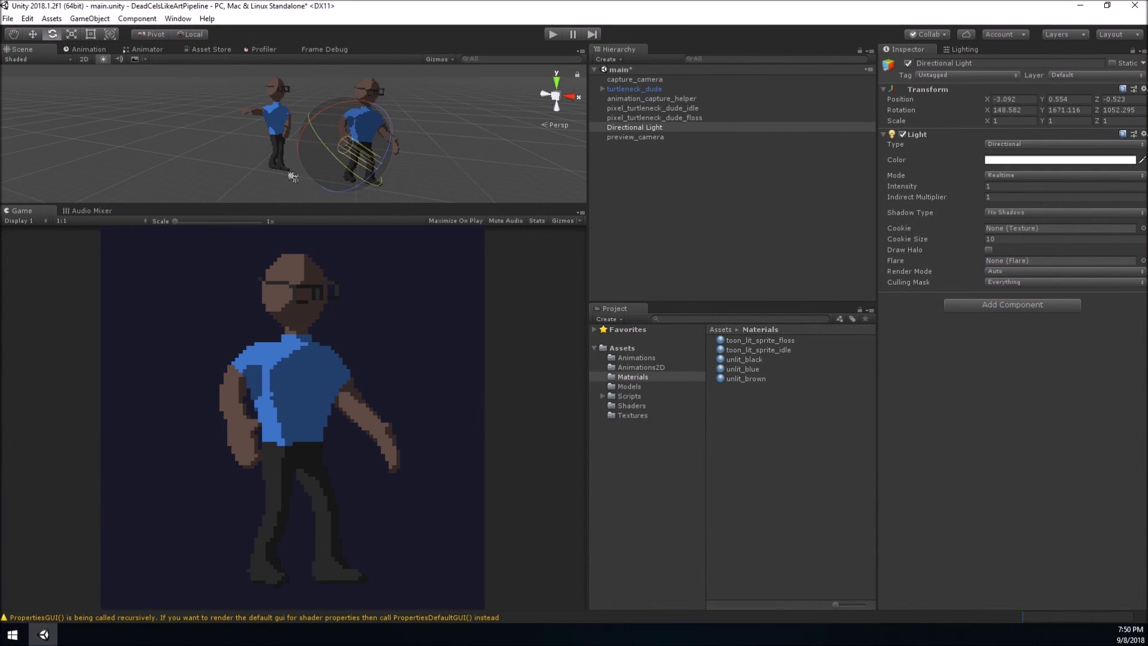
pyautogui.moveTo(293, 177); pyautogui.dragTo(341, 213)
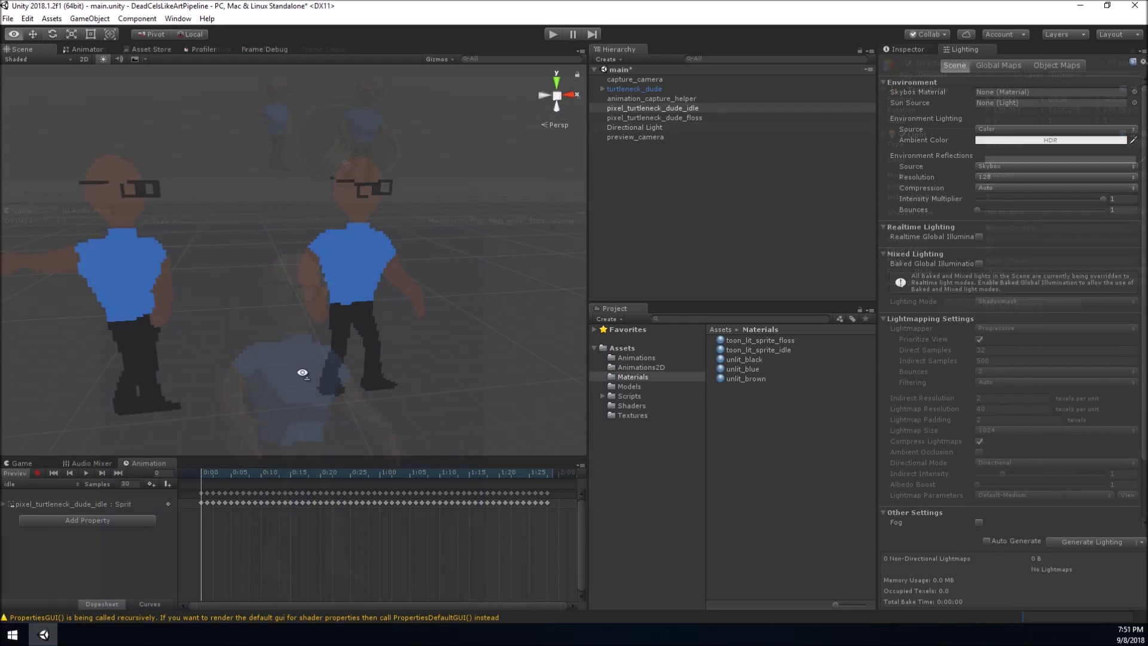
pyautogui.keyDown('alt'); pyautogui.moveTo(303, 373); pyautogui.dragTo(358, 161); pyautogui.keyUp('alt')
pyautogui.moveTo(202, 482); pyautogui.dragTo(255, 484)
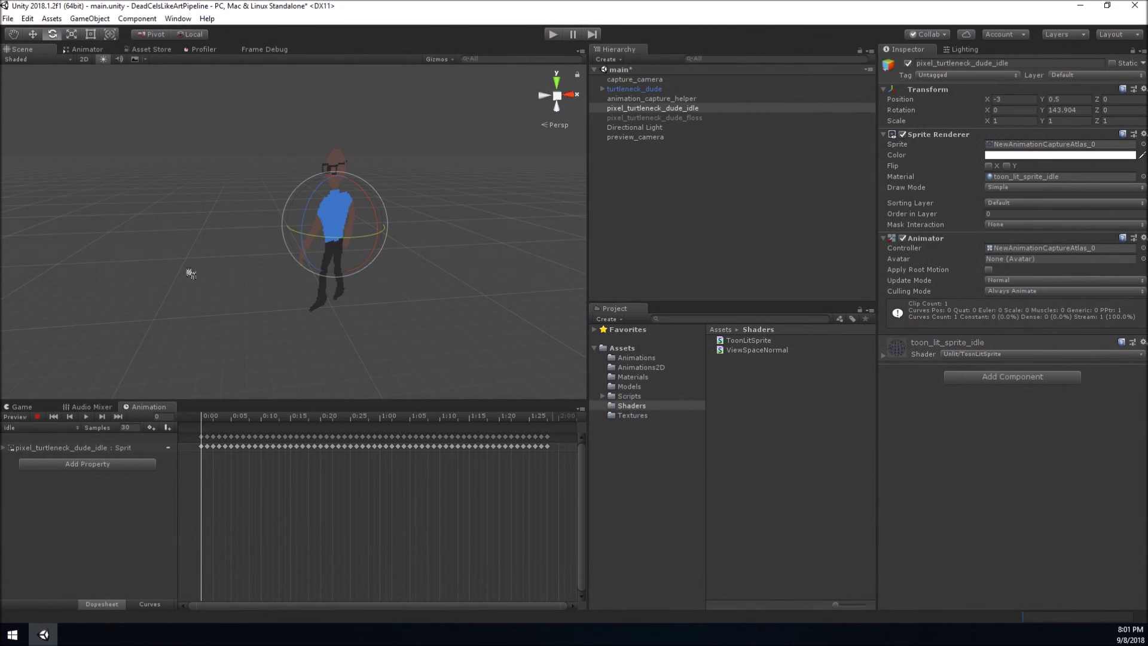
# Play the pixel character's idle clip and turn it around its vertical axis
pyautogui.click(85, 416)
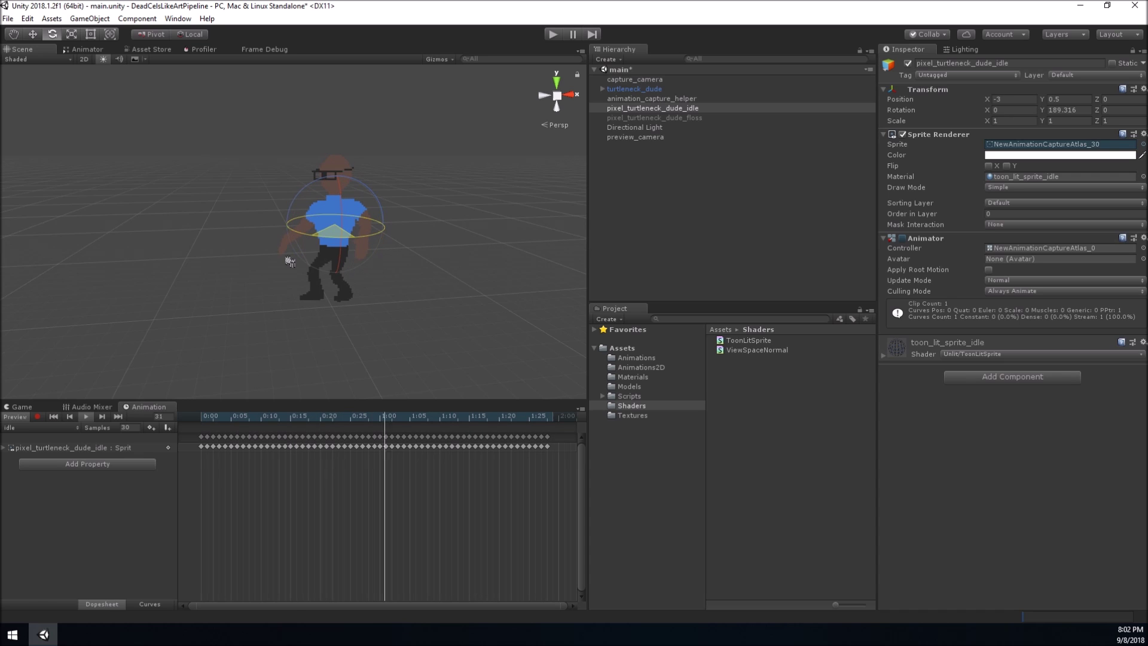
pyautogui.press('w')
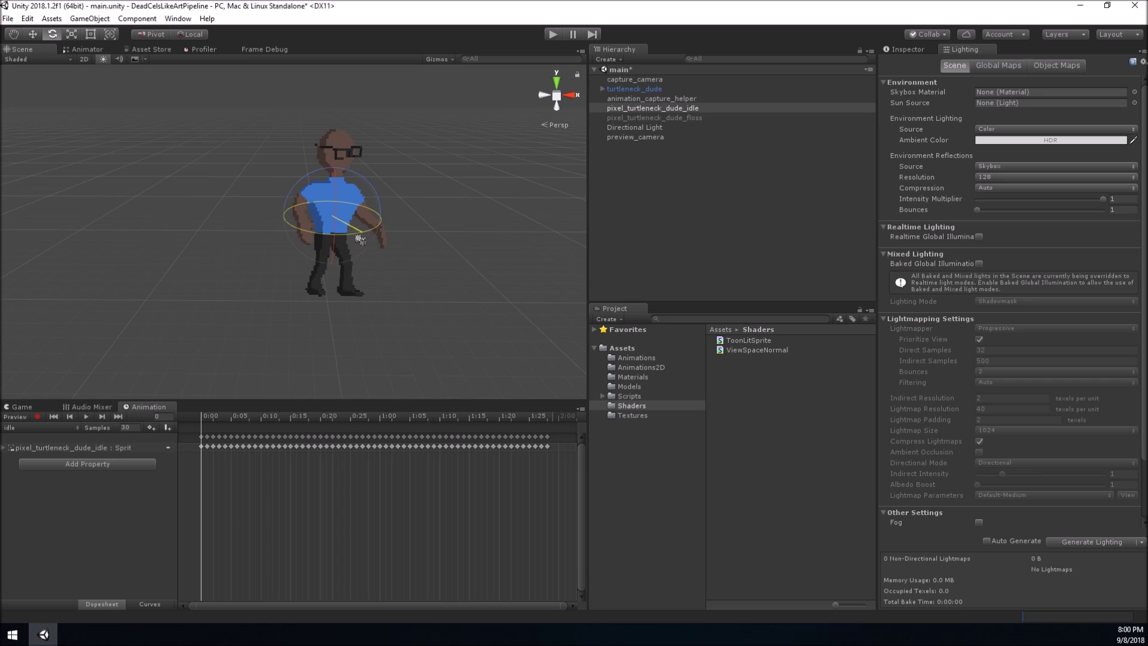
pyautogui.moveTo(368, 239); pyautogui.dragTo(618, 121)
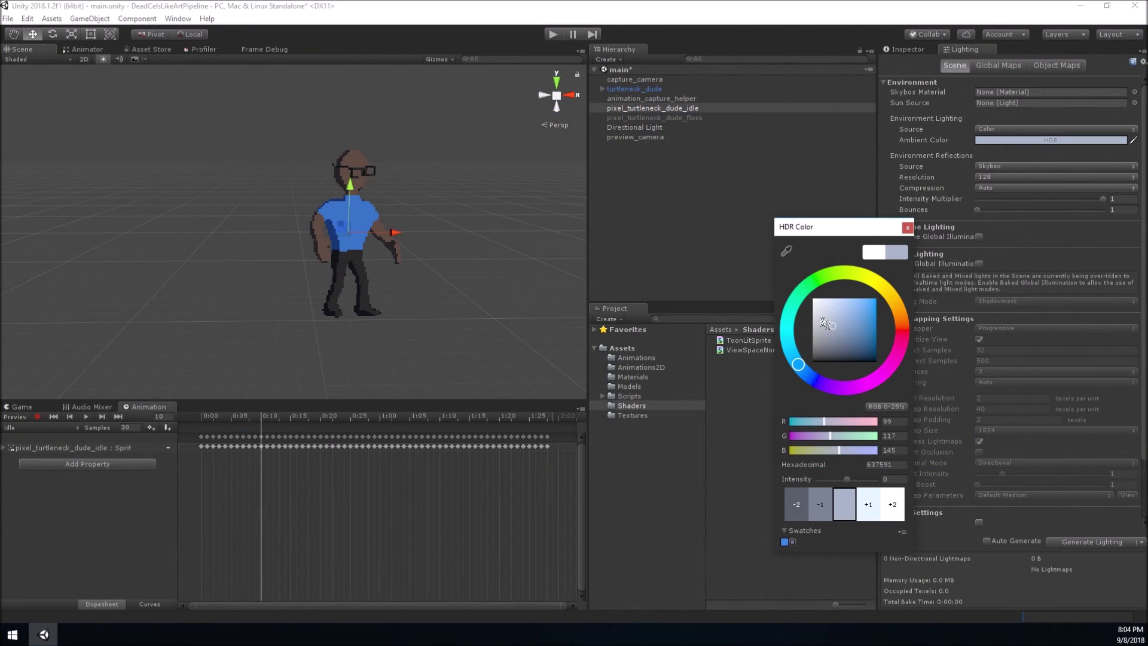
# Set the Directional Light colour to FFEBDD and rotate it to a new angle over the character
pyautogui.click(657, 127)
pyautogui.click(904, 49)
pyautogui.click(1017, 160)
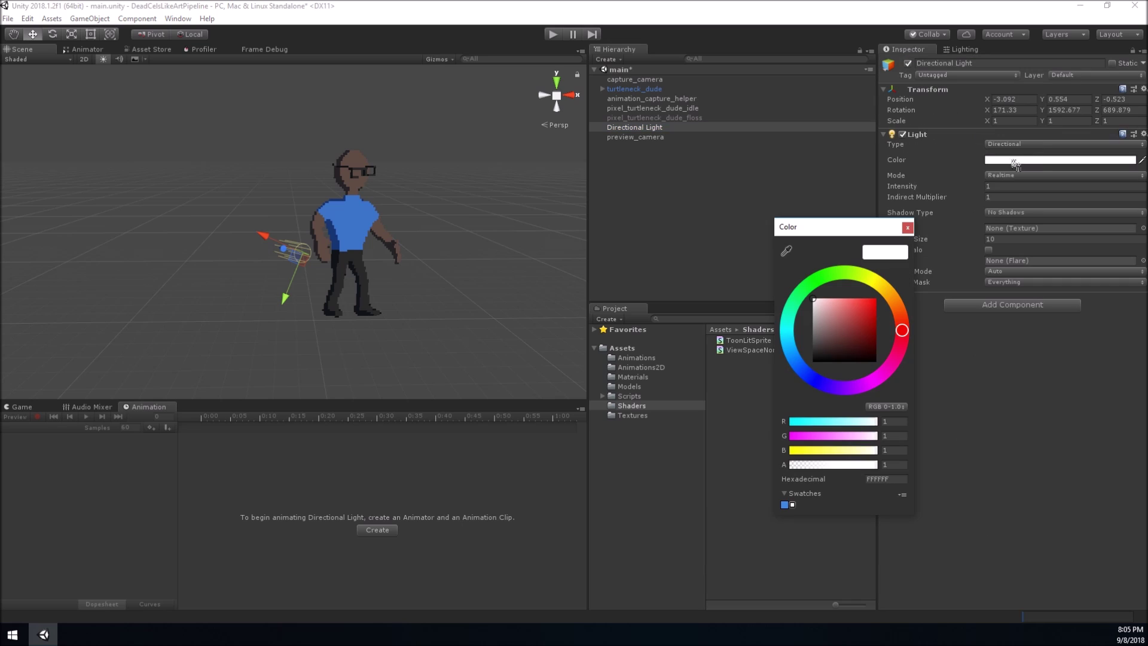
pyautogui.click(898, 311)
pyautogui.moveTo(899, 312); pyautogui.dragTo(897, 307)
pyautogui.moveTo(814, 299); pyautogui.dragTo(824, 303)
pyautogui.press('e')
pyautogui.moveTo(311, 251)
pyautogui.mouseDown()
pyautogui.moveTo(253, 249)
pyautogui.moveTo(330, 242)
pyautogui.moveTo(309, 190)
pyautogui.mouseUp()
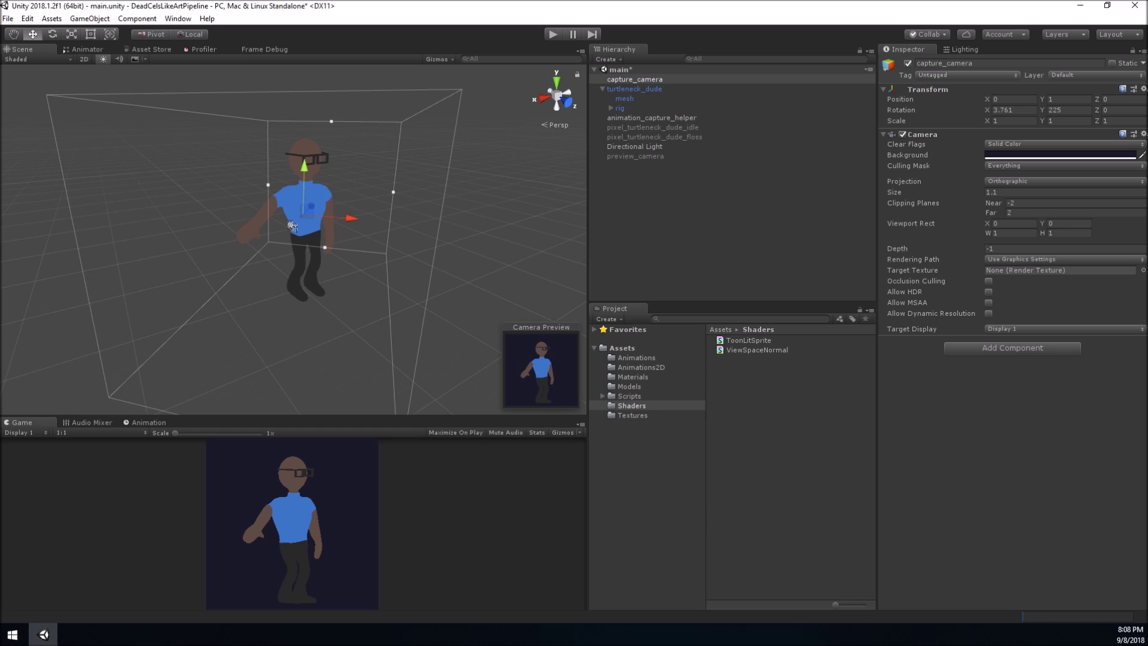
# Show animation_capture_helper's settings with the floss source clip and scrub its preview frame
pyautogui.click(603, 89)
pyautogui.click(623, 99)
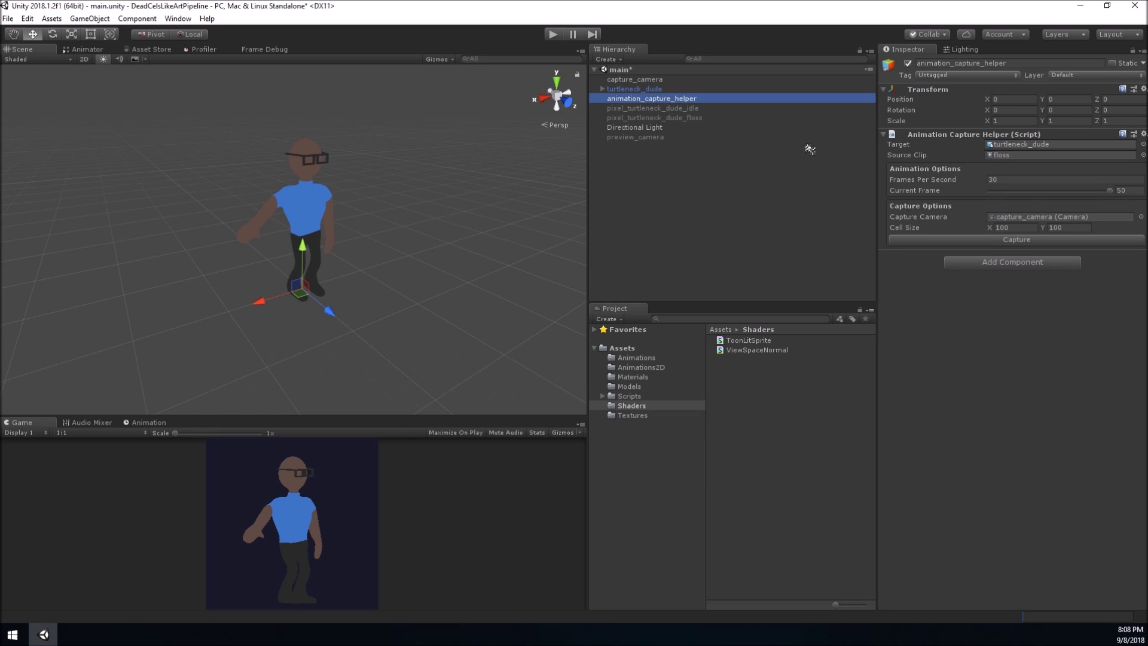
pyautogui.click(1051, 155)
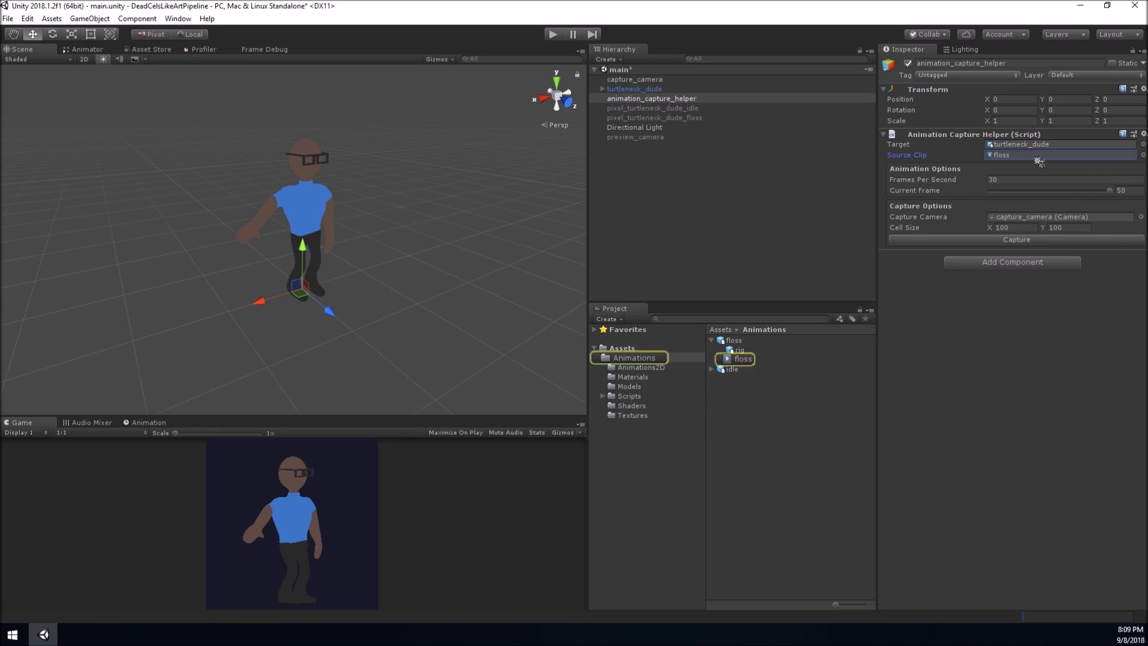
pyautogui.moveTo(1110, 191); pyautogui.dragTo(1074, 192)
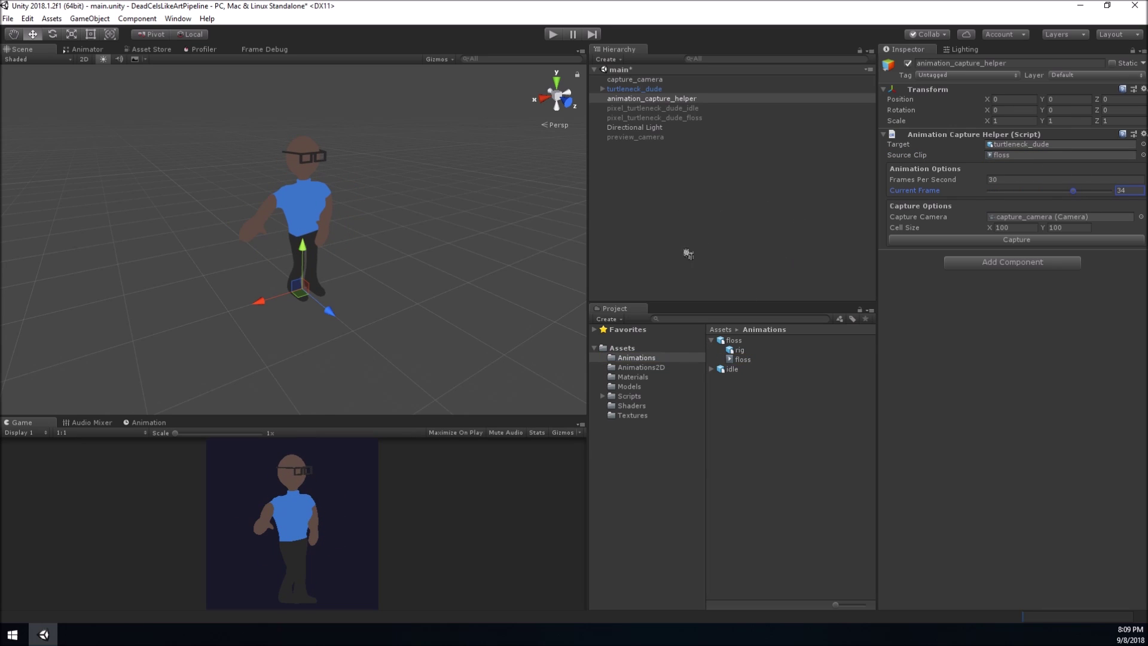
# Inspect the NewAnimationCaptureAtlas sprite sheet and its normal map in the Textures folder
pyautogui.click(619, 417)
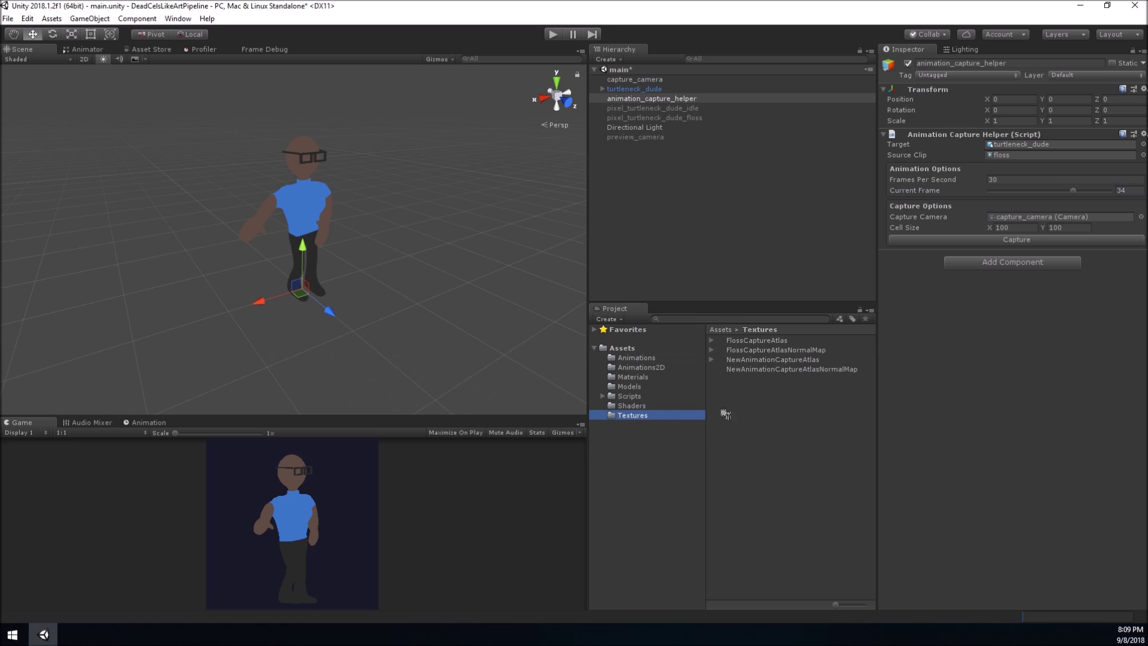
pyautogui.click(763, 360)
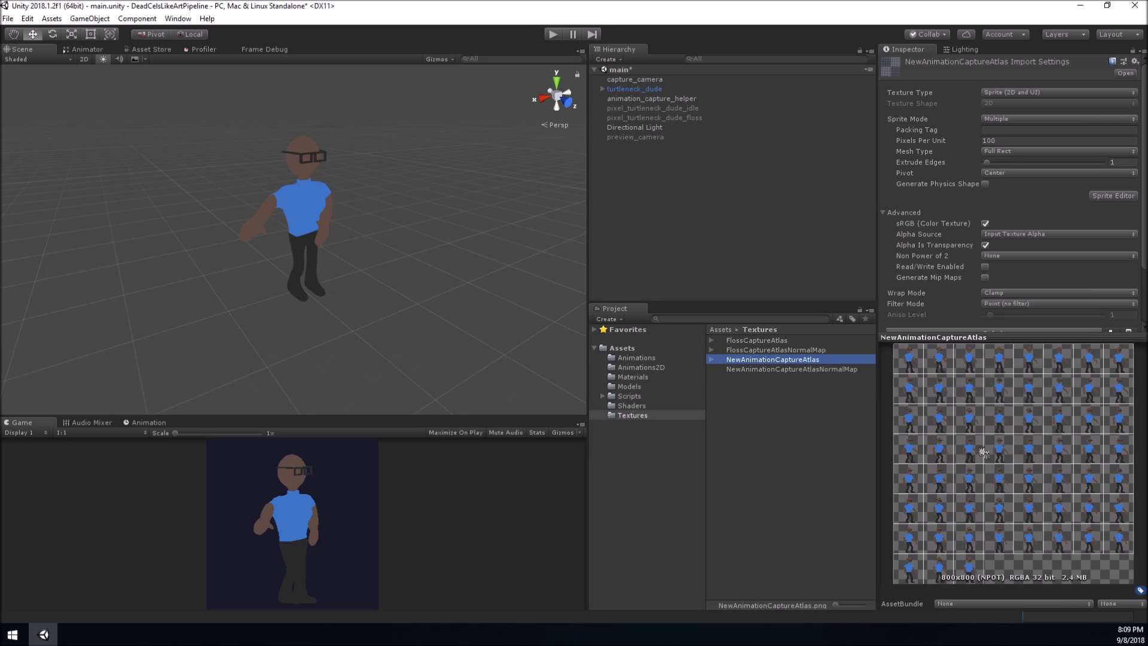
pyautogui.click(861, 369)
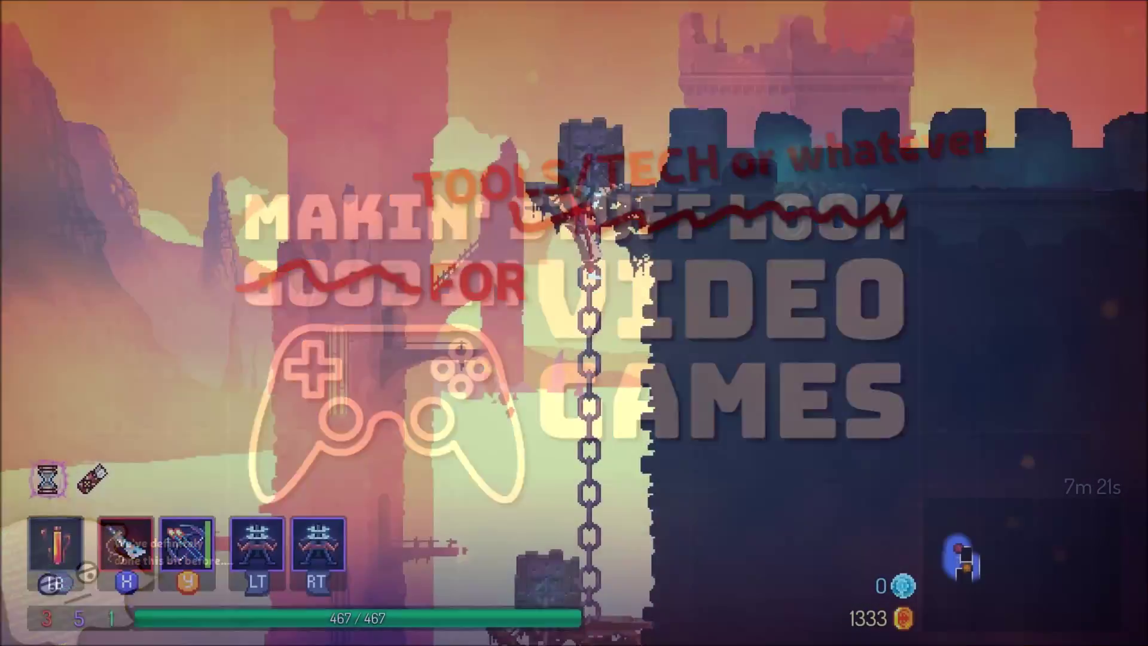
# Run right through doors, climb chains onto the bridges, and drop down beside the tall pillar
pyautogui.press('Right')
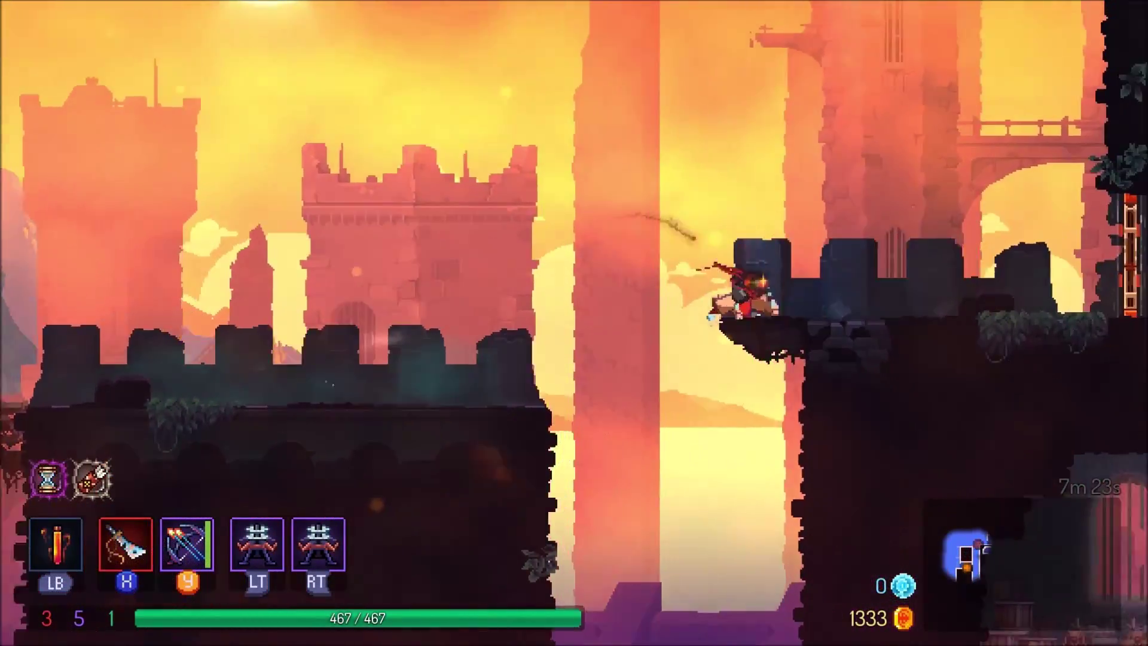
pyautogui.press('Right')
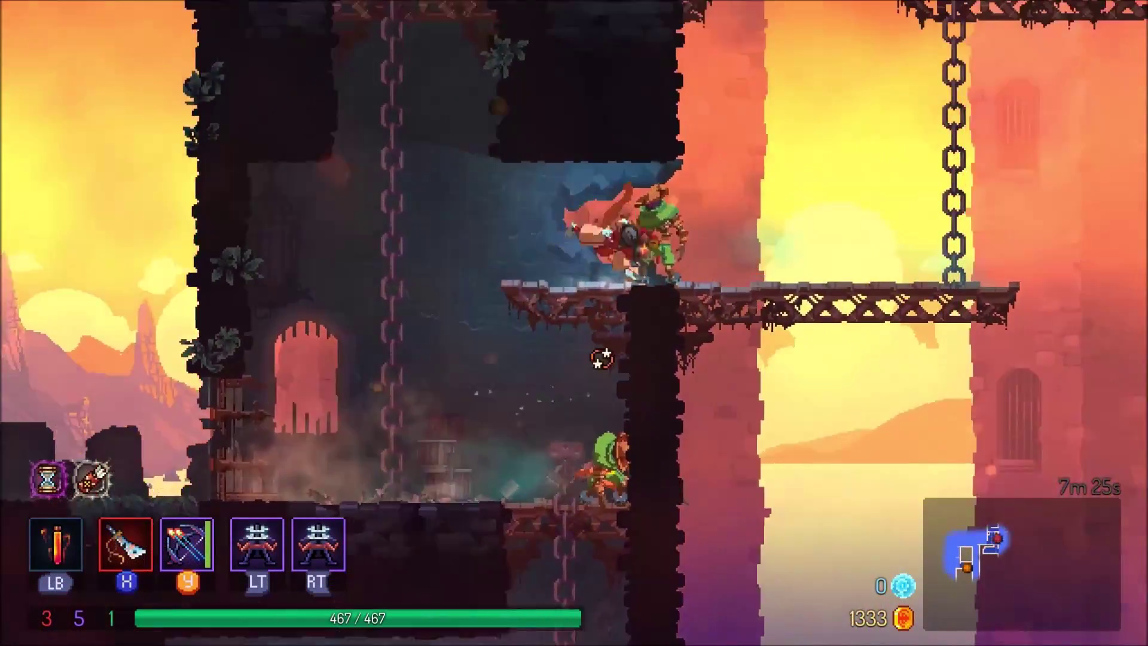
pyautogui.press('Up')
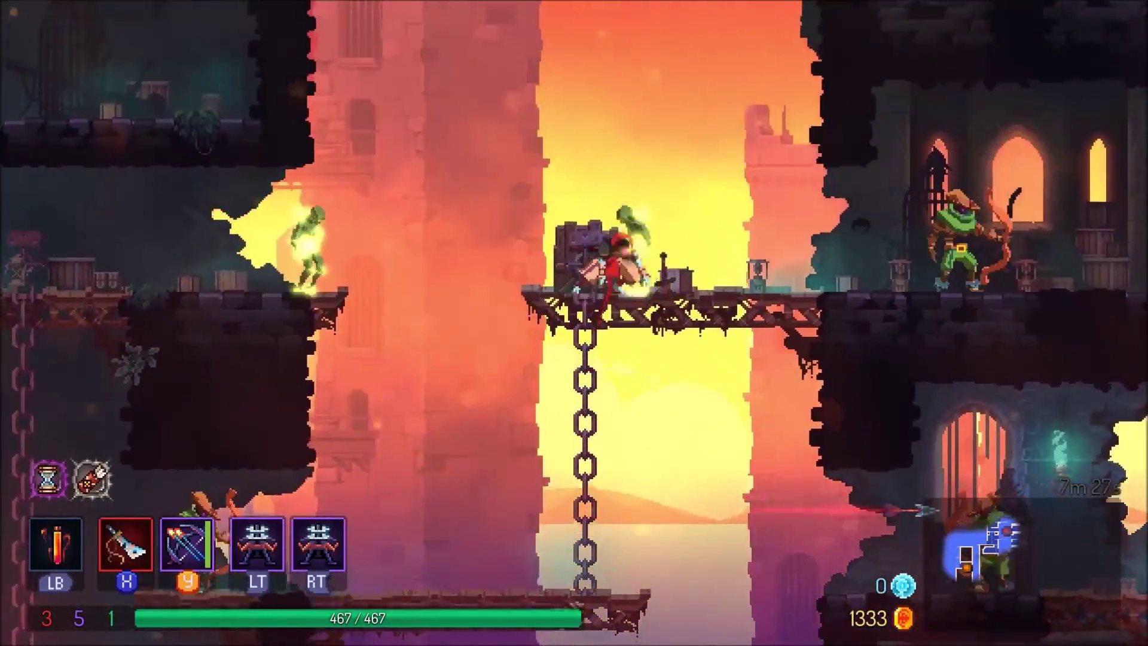
pyautogui.press('Right')
pyautogui.press('Right')
pyautogui.press('Up')
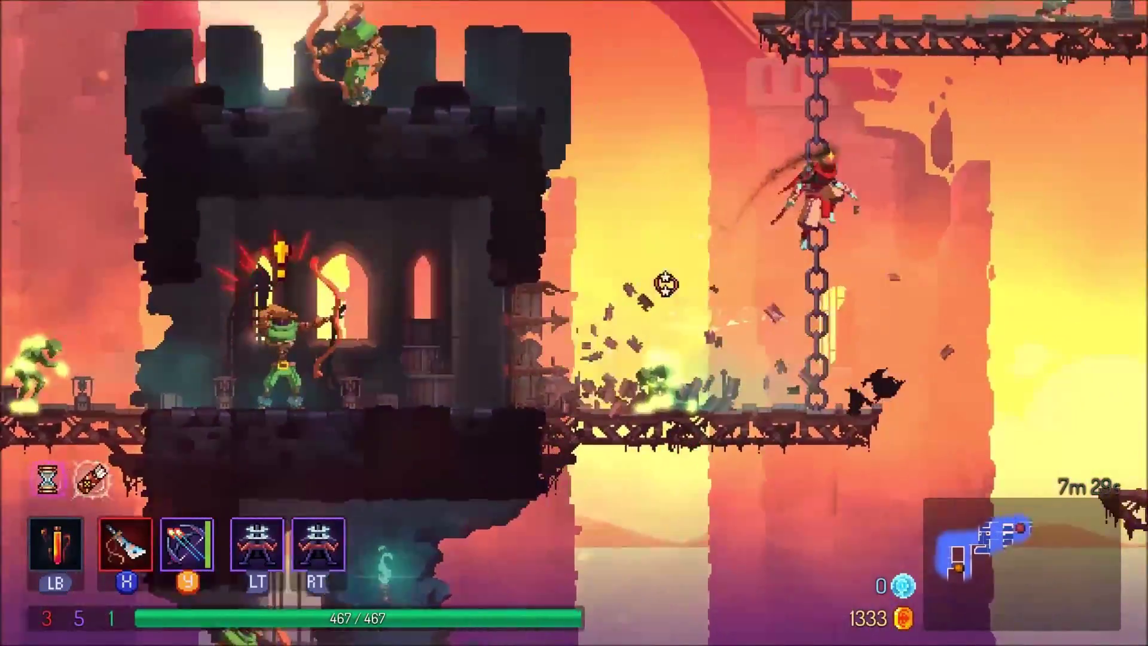
pyautogui.press('Right')
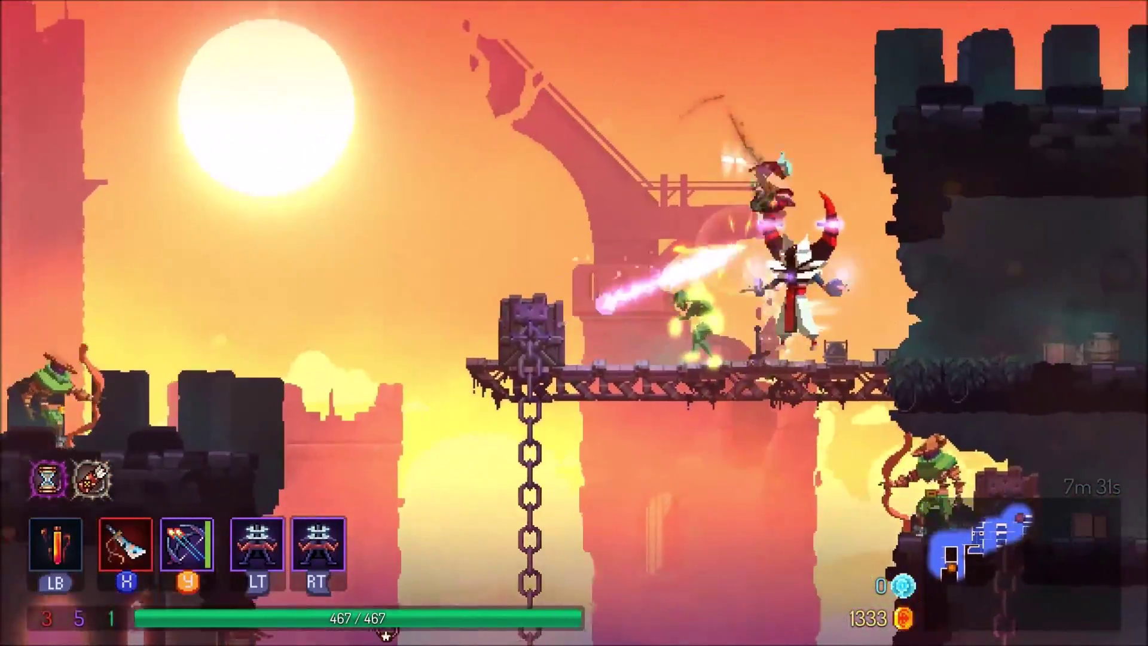
pyautogui.press('Right')
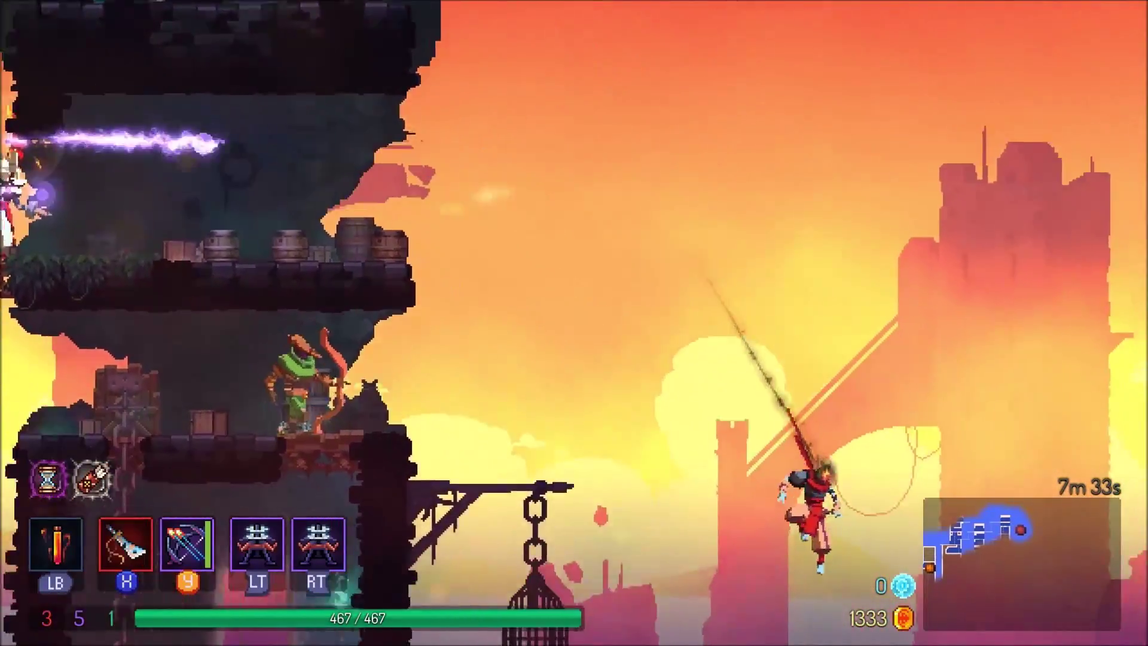
pyautogui.press('Right')
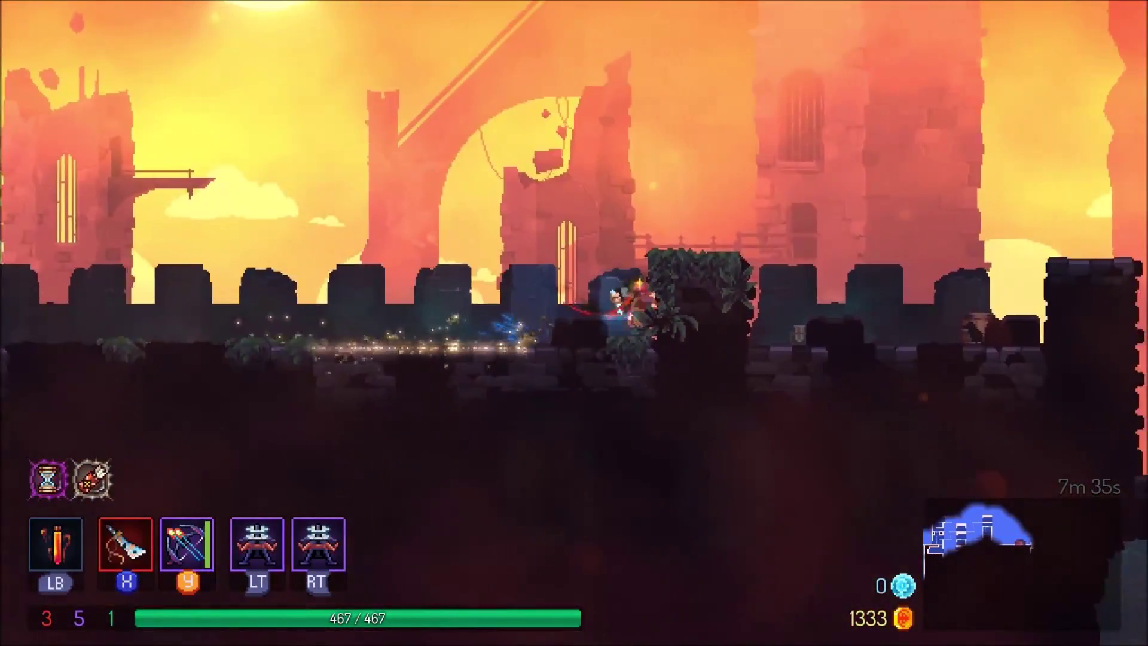
pyautogui.press('space')
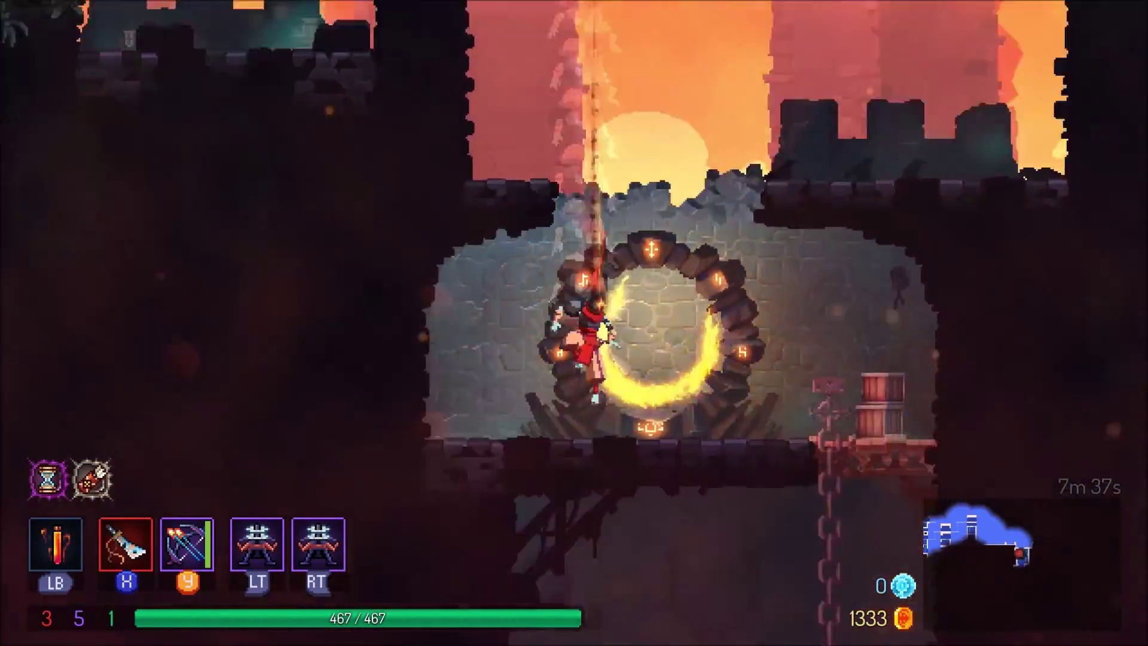